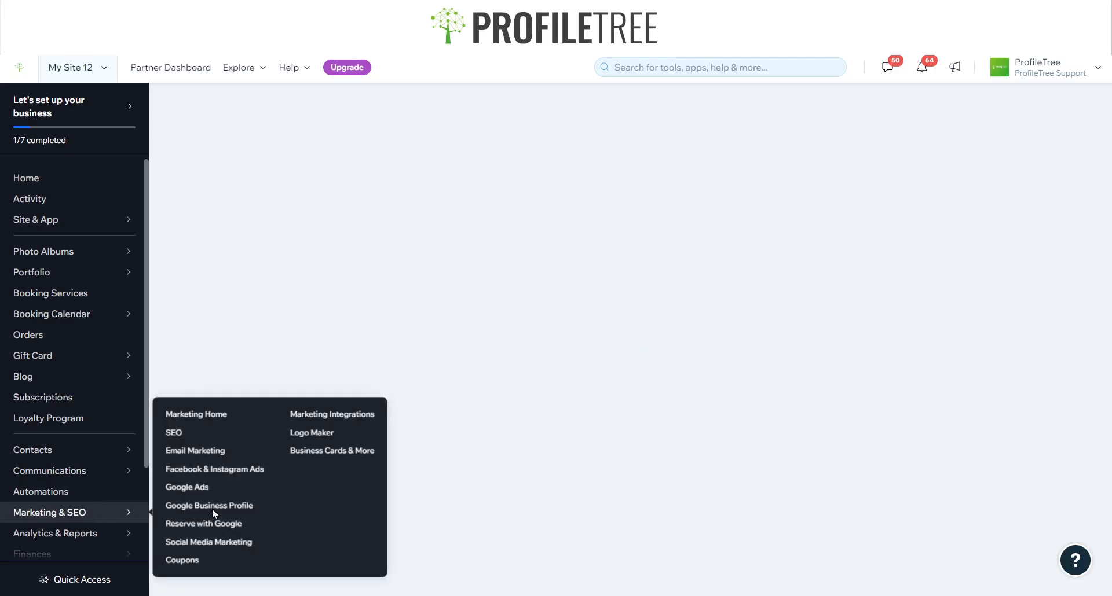
# Step: Open the site's SEO Setup Checklist and start its three-question setup
pyautogui.click(240, 433)
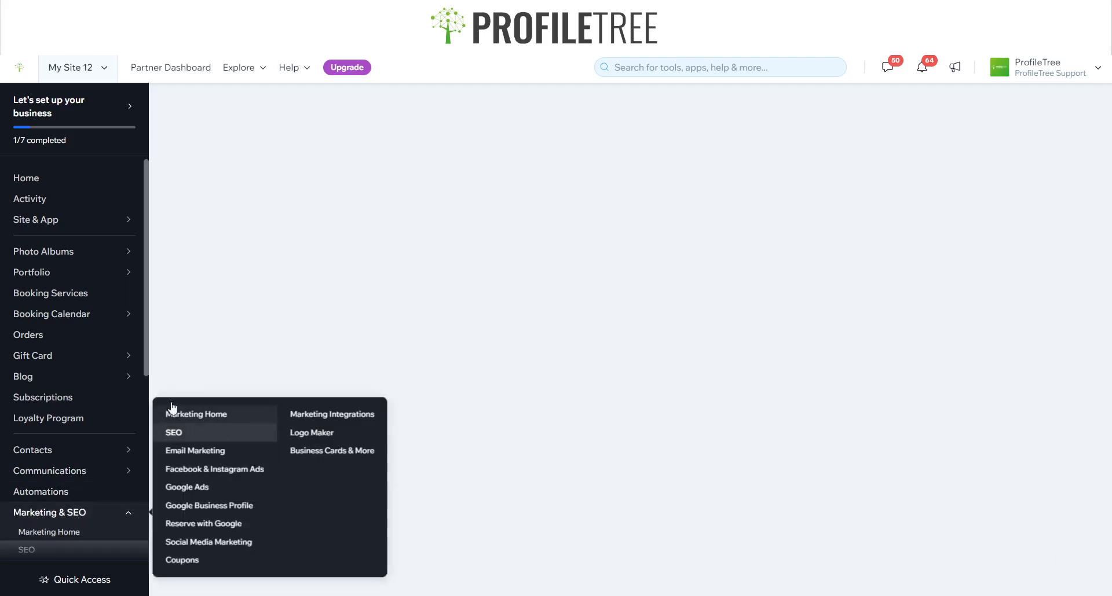
pyautogui.scroll(-3, 144, 471)
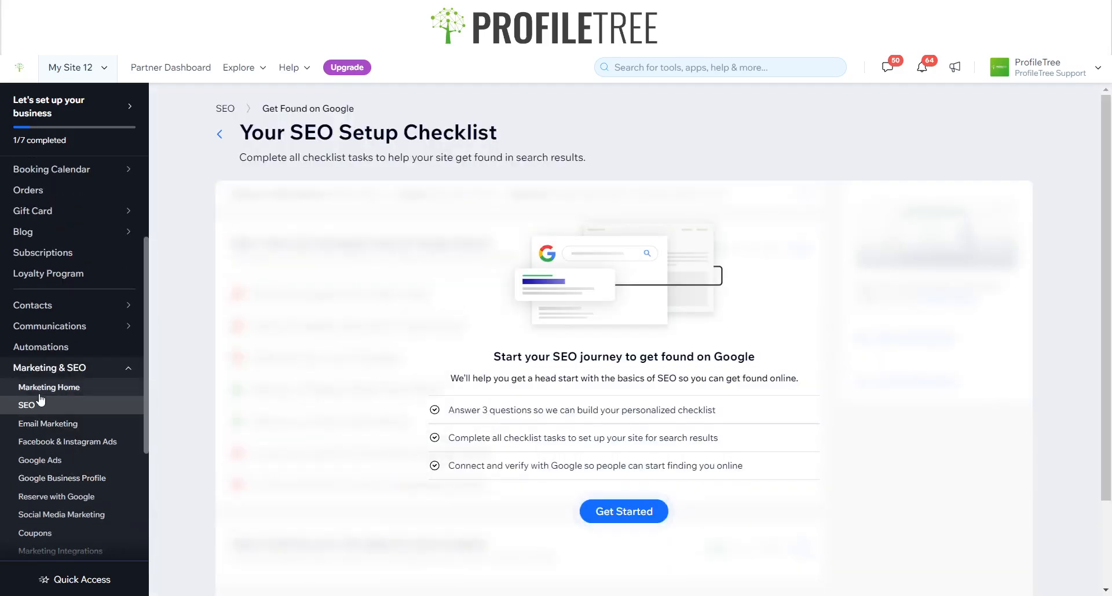
pyautogui.moveTo(507, 358); pyautogui.dragTo(836, 371)
pyautogui.click(836, 370)
pyautogui.click(622, 517)
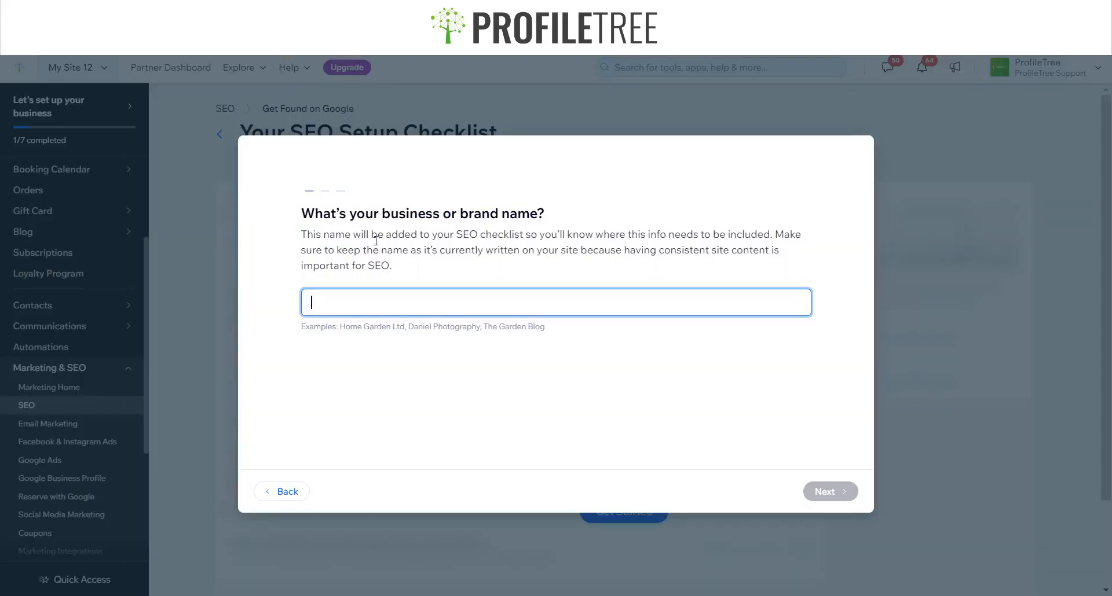
# Step: Enter "Jack Banks Photography" as the business or brand name and continue to the customer location question
pyautogui.write('P')
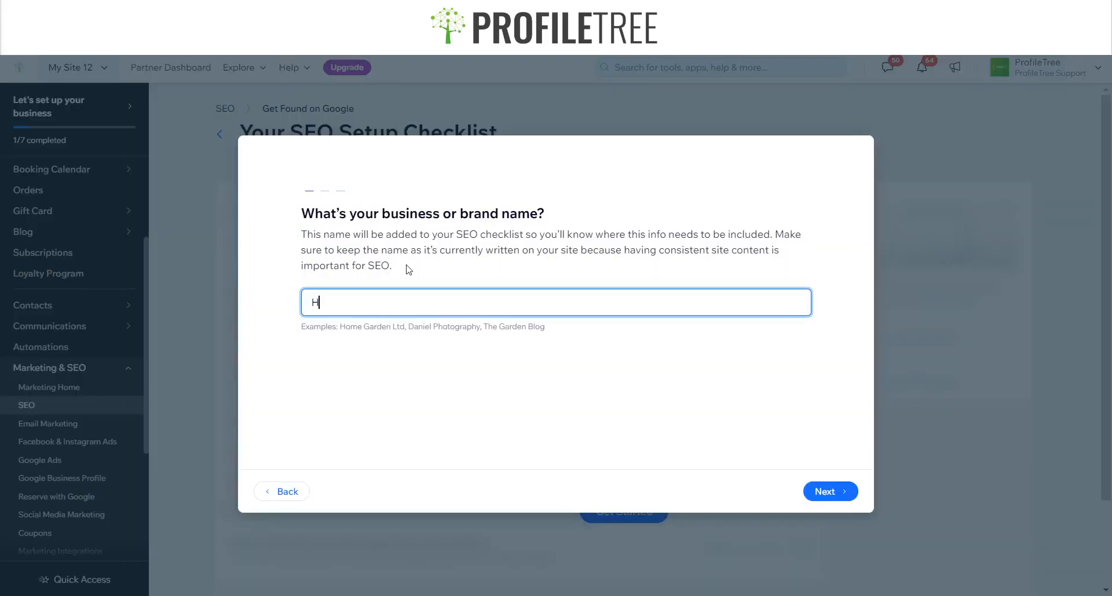
pyautogui.press('BackSpace')
pyautogui.write('Jack Banks Photgr')
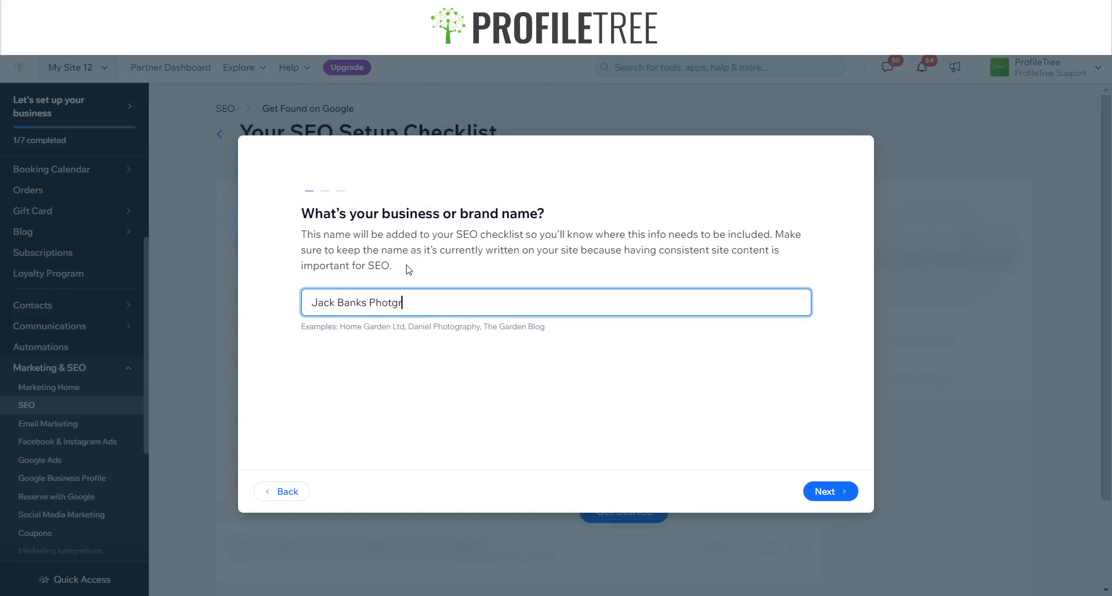
pyautogui.write('aphy')
pyautogui.doubleClick(371, 303)
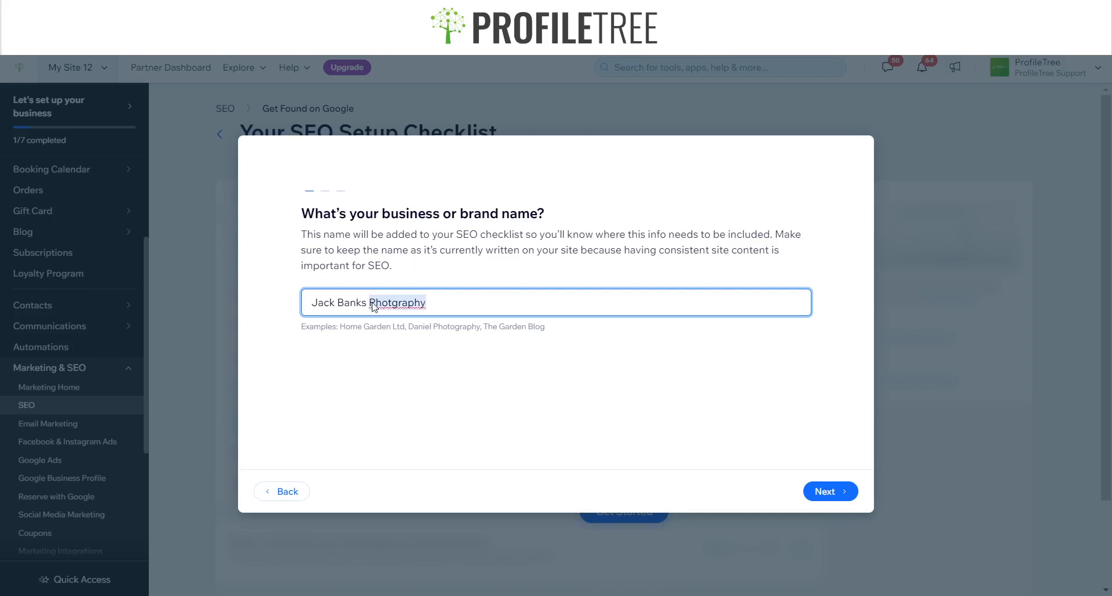
pyautogui.write('Photography')
pyautogui.click(817, 495)
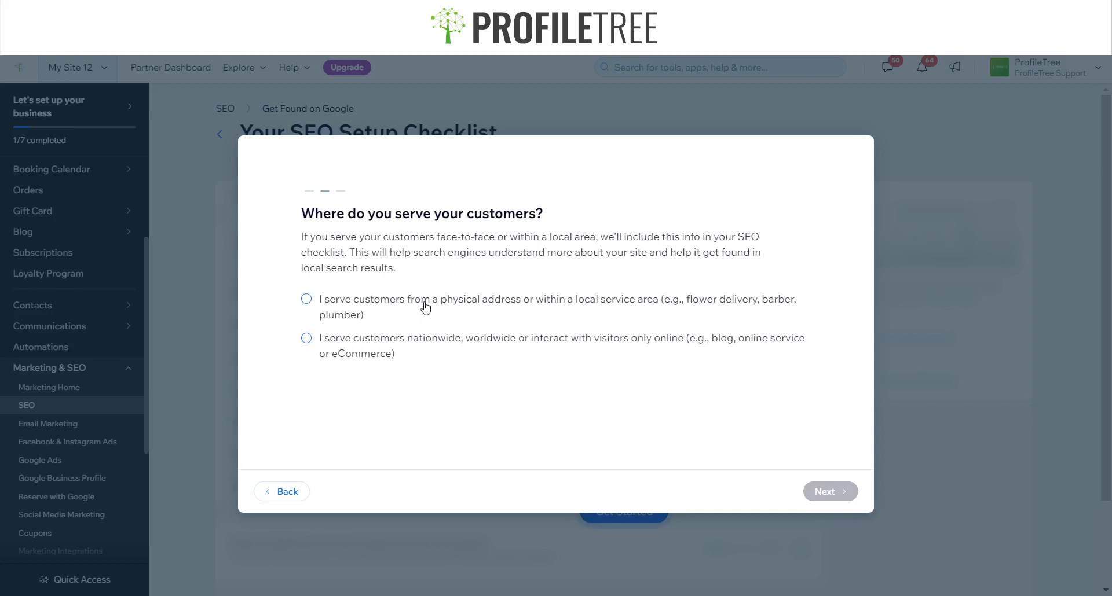
# Step: Specify that customers are served from a physical address or local service area, choose Belfast, UK, and continue to the keywords
pyautogui.click(416, 309)
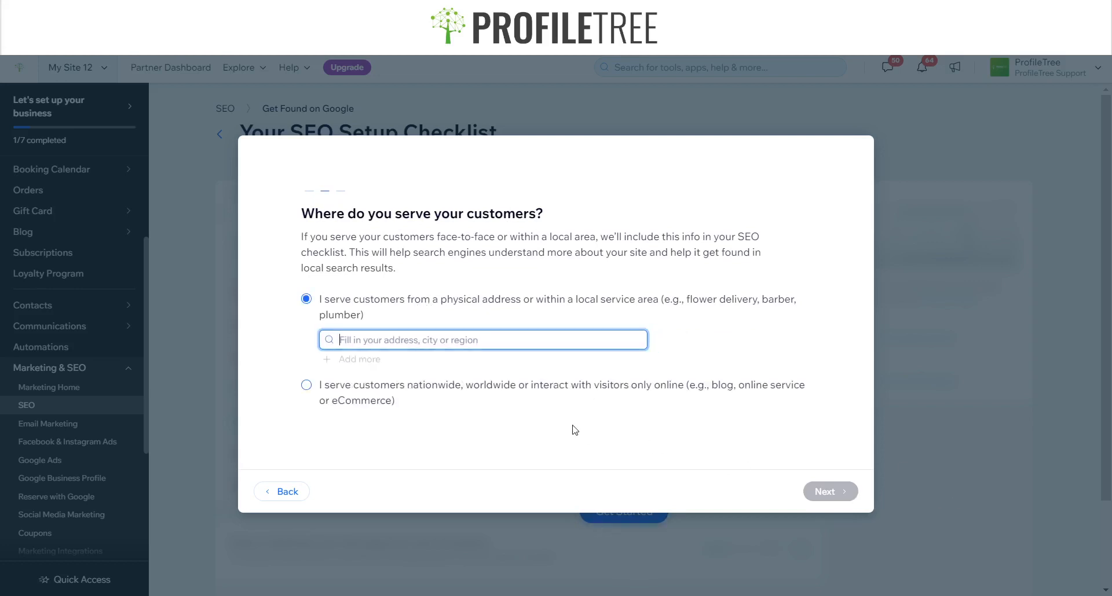
pyautogui.write('Belfast')
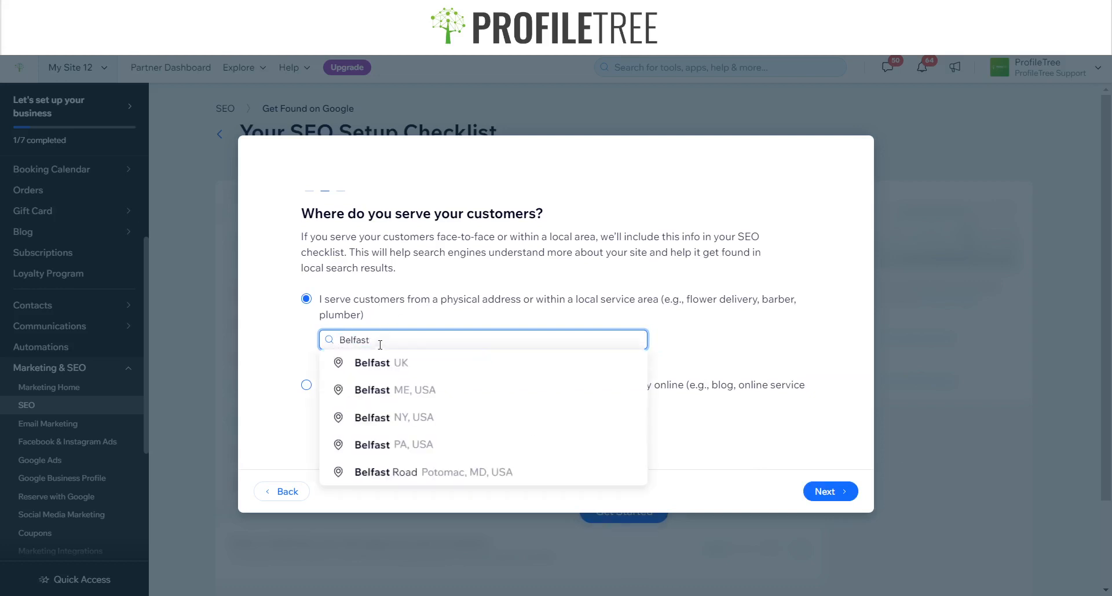
pyautogui.click(377, 360)
pyautogui.click(829, 492)
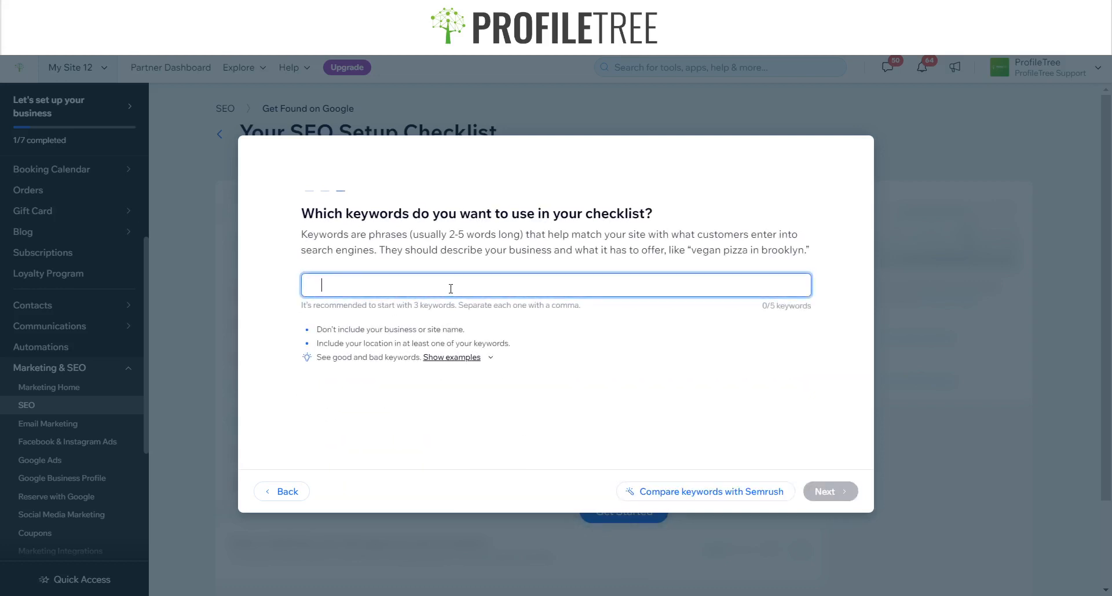
pyautogui.write('Jack')
pyautogui.press('BackSpace')
pyautogui.write('Jack Banks Photography')
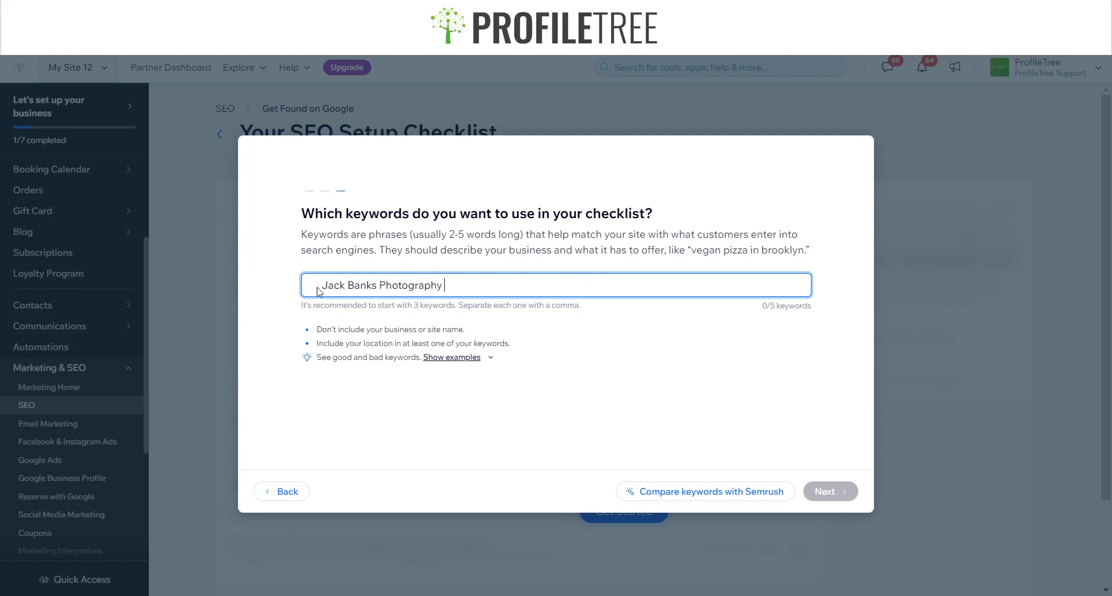
pyautogui.hotkey('ctrl', 'a')
pyautogui.press('BackSpace')
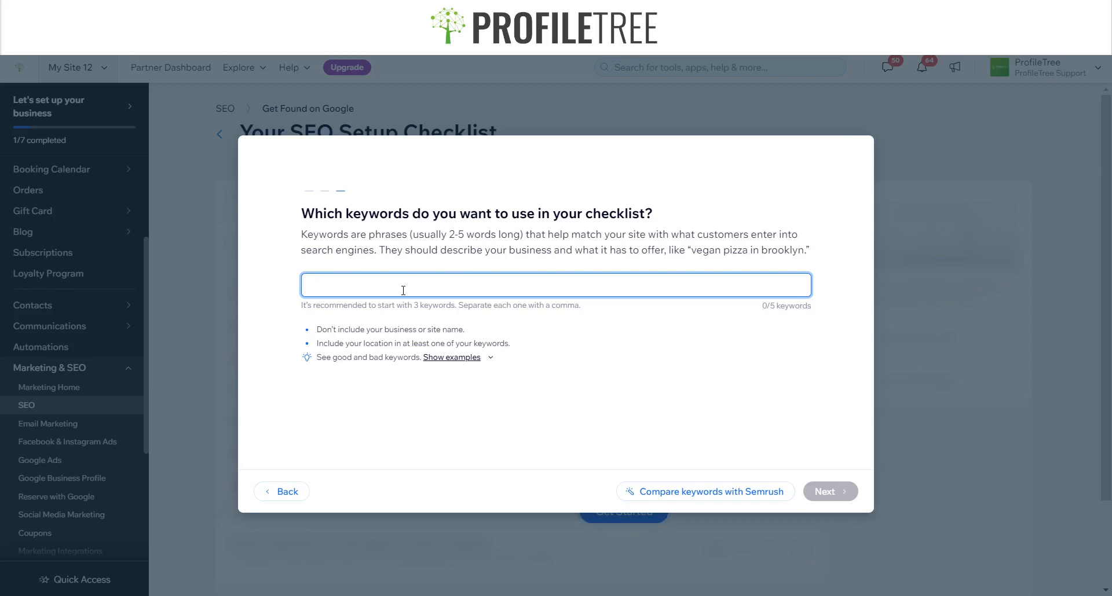
# Step: Add the checklist keywords "Jack Banks NI Photography" and "Jack Banks Photography"
pyautogui.write('Jack Banks NI Phot')
pyautogui.write('hy')
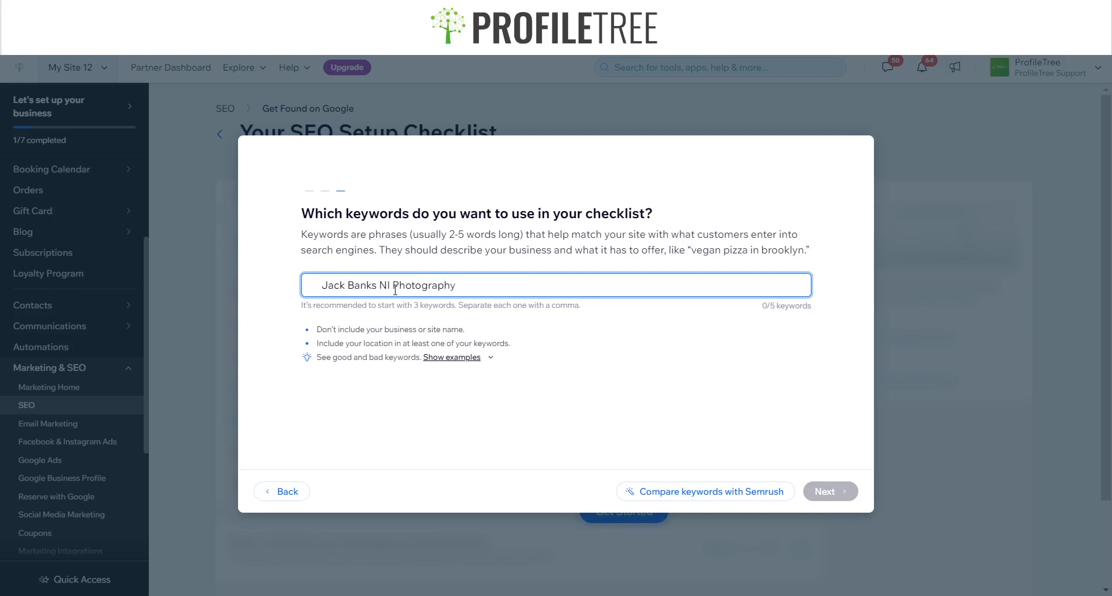
pyautogui.press('Return')
pyautogui.write('Jack')
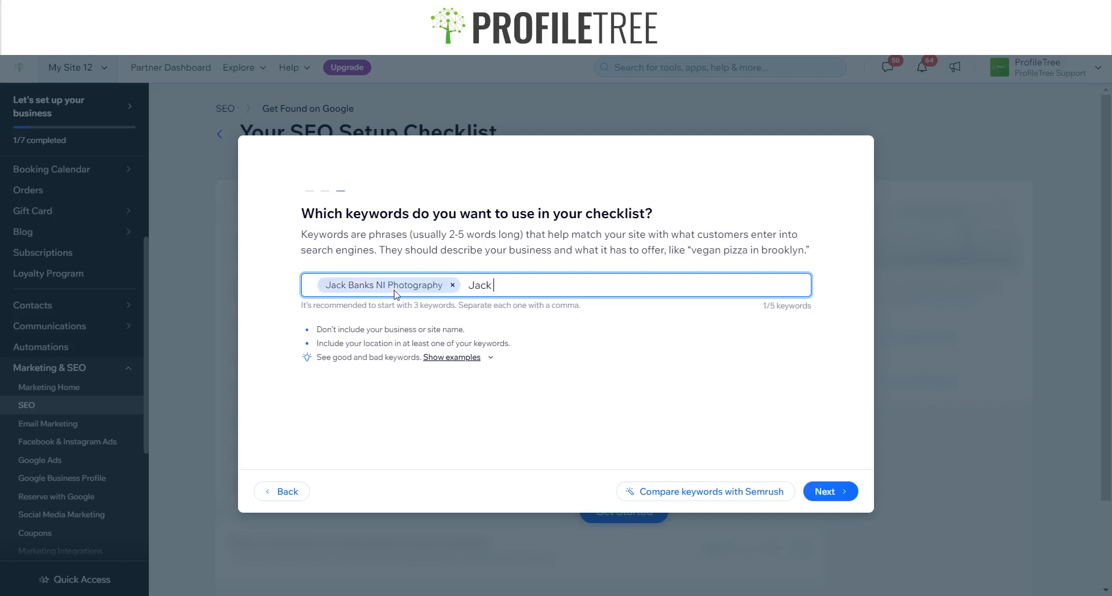
pyautogui.write(' Banks Photography')
pyautogui.press('Return')
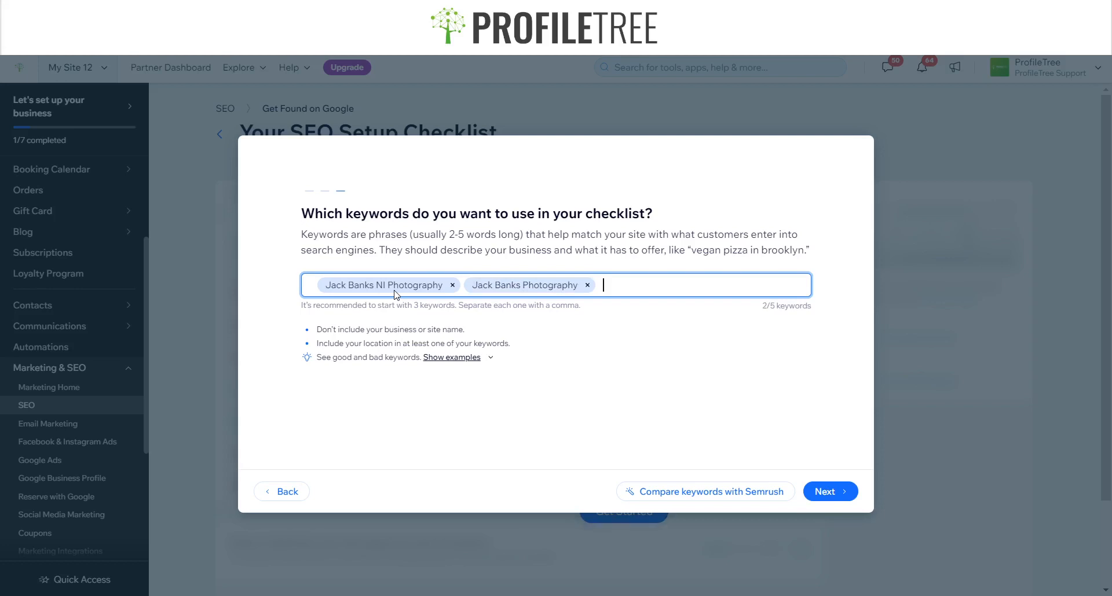
pyautogui.write('Jack Banks Photgrap')
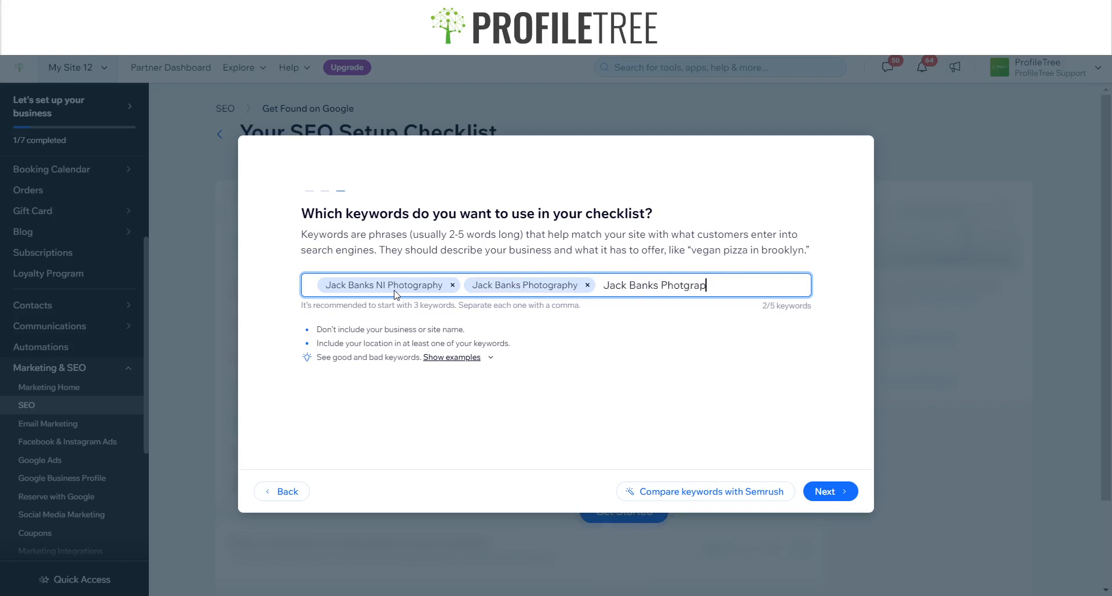
pyautogui.write('her')
pyautogui.doubleClick(705, 289)
pyautogui.write('Photographer,')
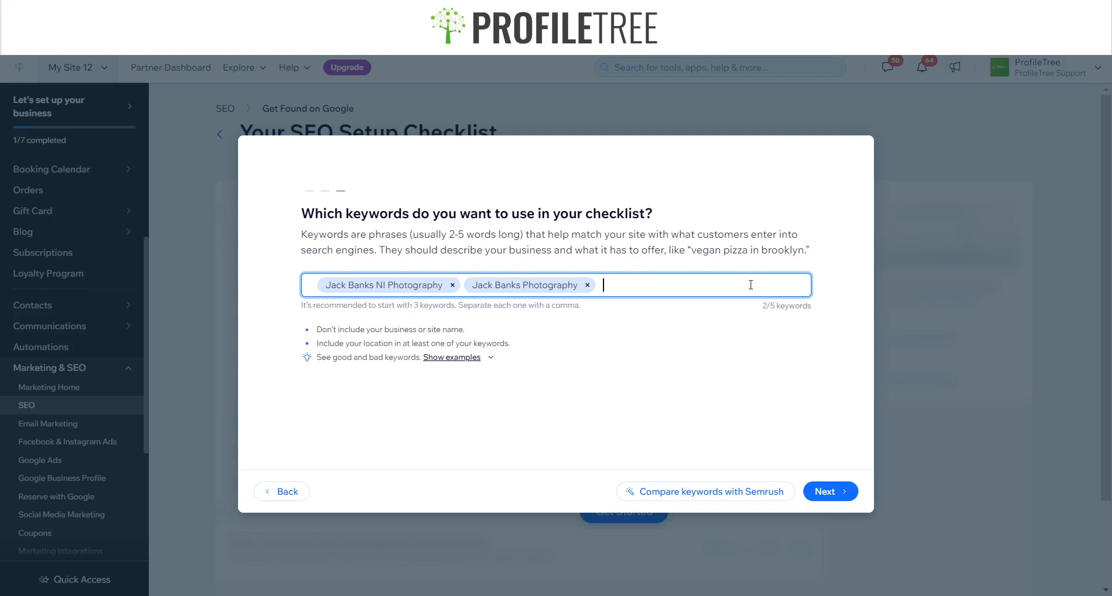
# Step: Add "Jack Banks Photographer" as the third keyword and finish the setup questions to build the checklist
pyautogui.write('Jack Banks Photograph')
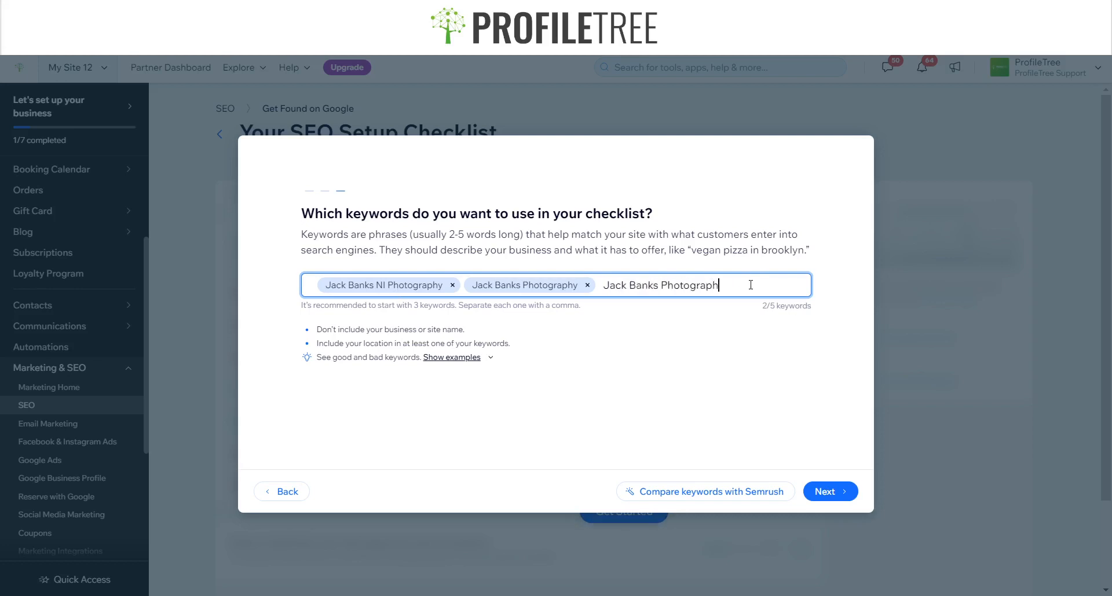
pyautogui.write('er')
pyautogui.press('Return')
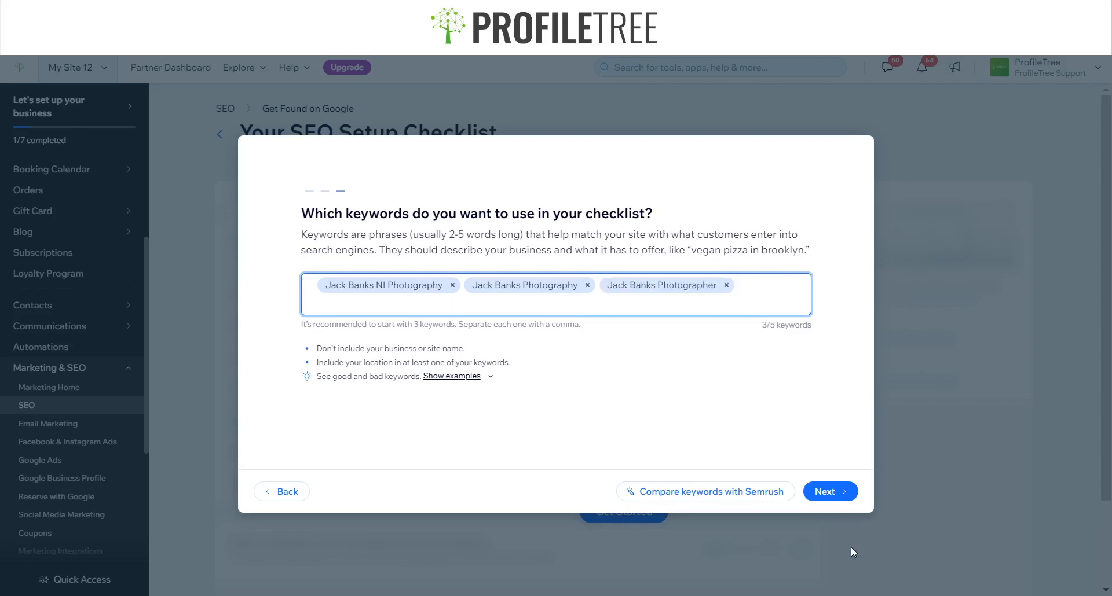
pyautogui.click(849, 492)
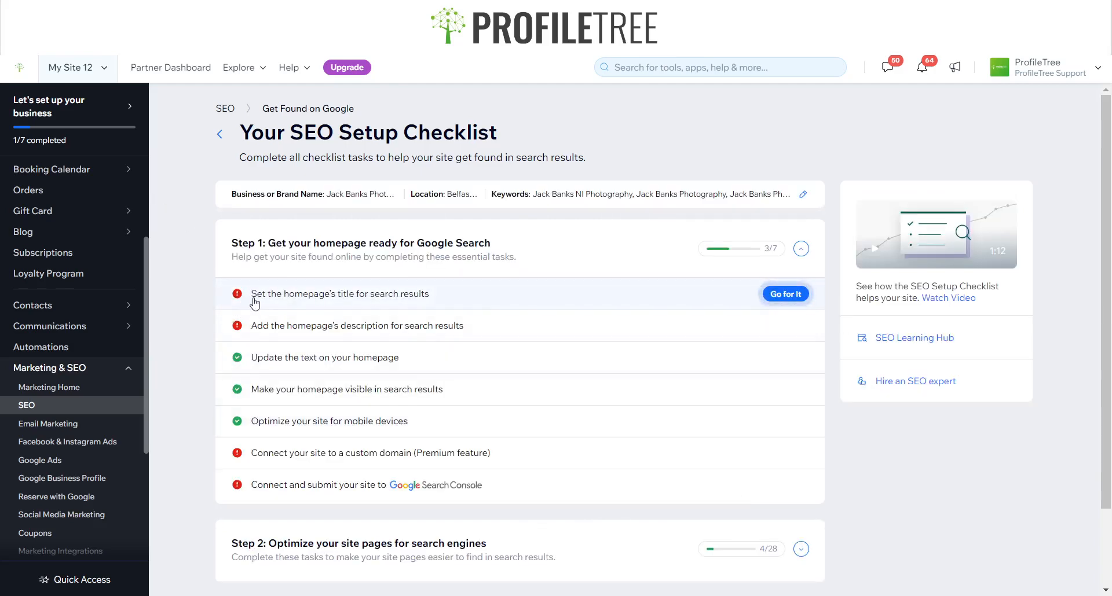
# Step: Apply the suggested homepage title "Jack Banks Photographer | Jack Banks Photography | Belfast" for search results
pyautogui.click(779, 295)
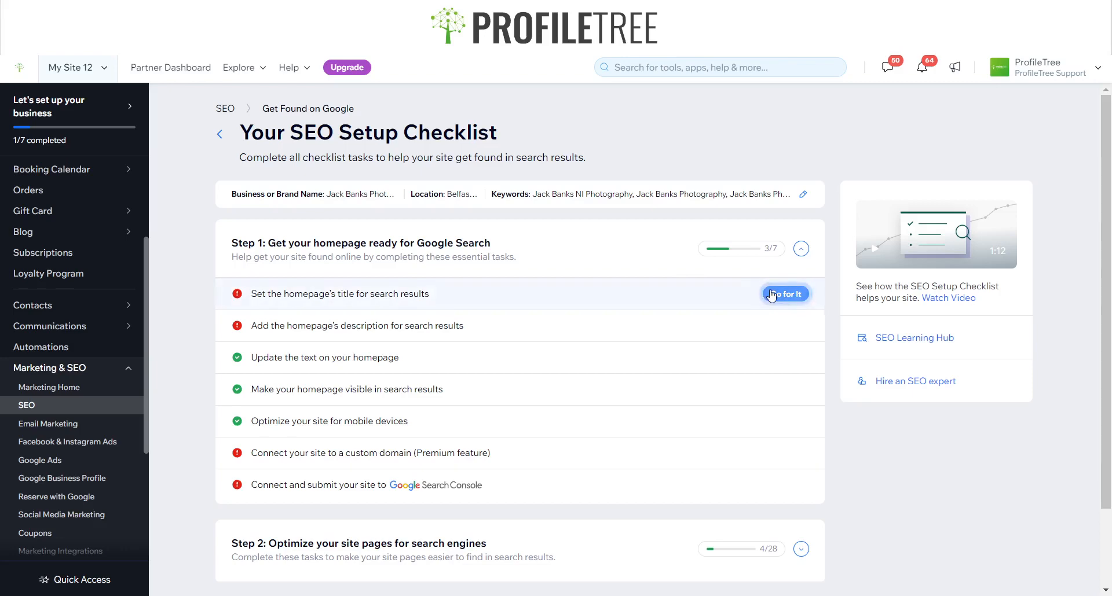
pyautogui.scroll(-2, 600, 461)
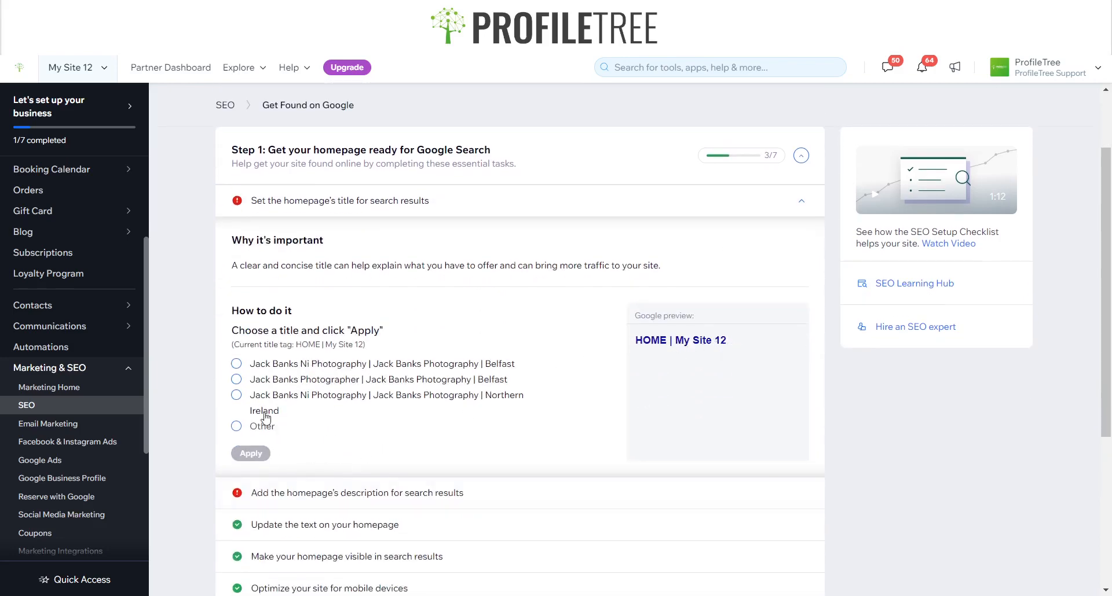
pyautogui.click(236, 379)
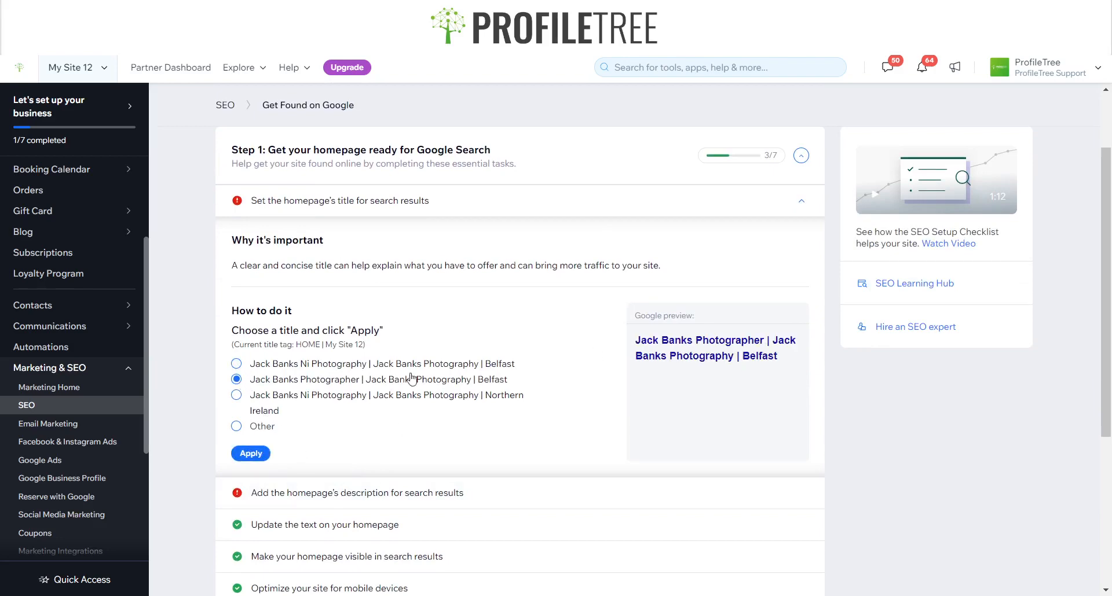
pyautogui.click(237, 427)
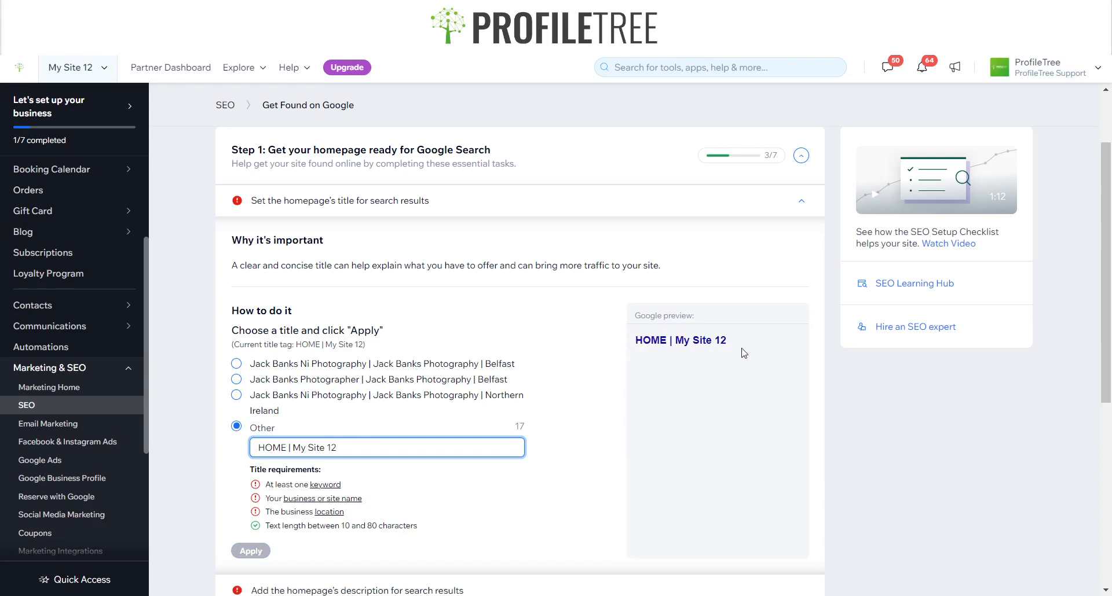
pyautogui.click(243, 380)
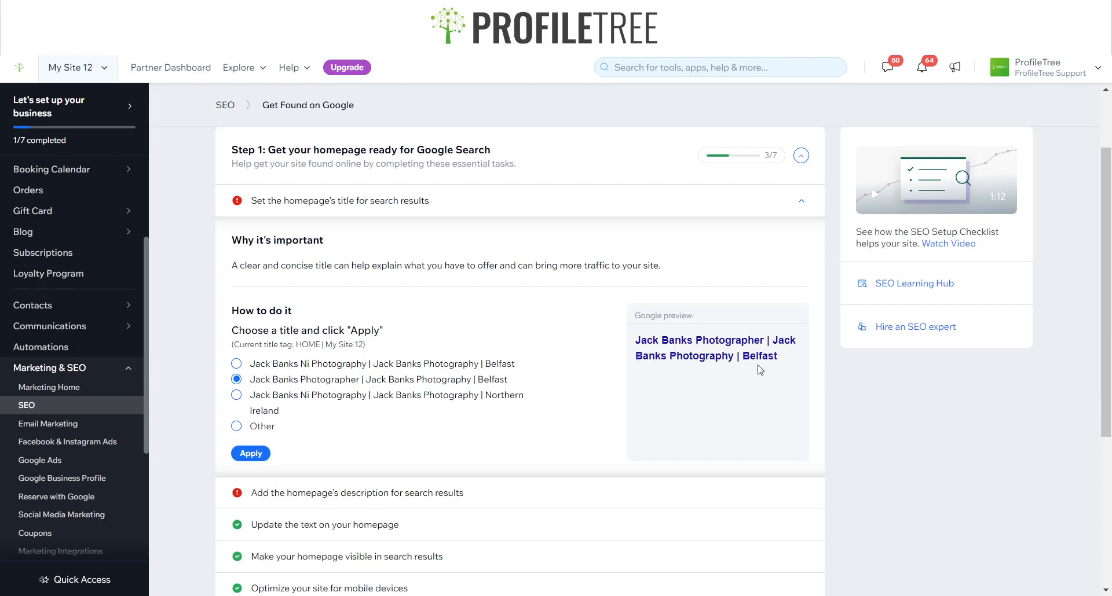
pyautogui.click(248, 456)
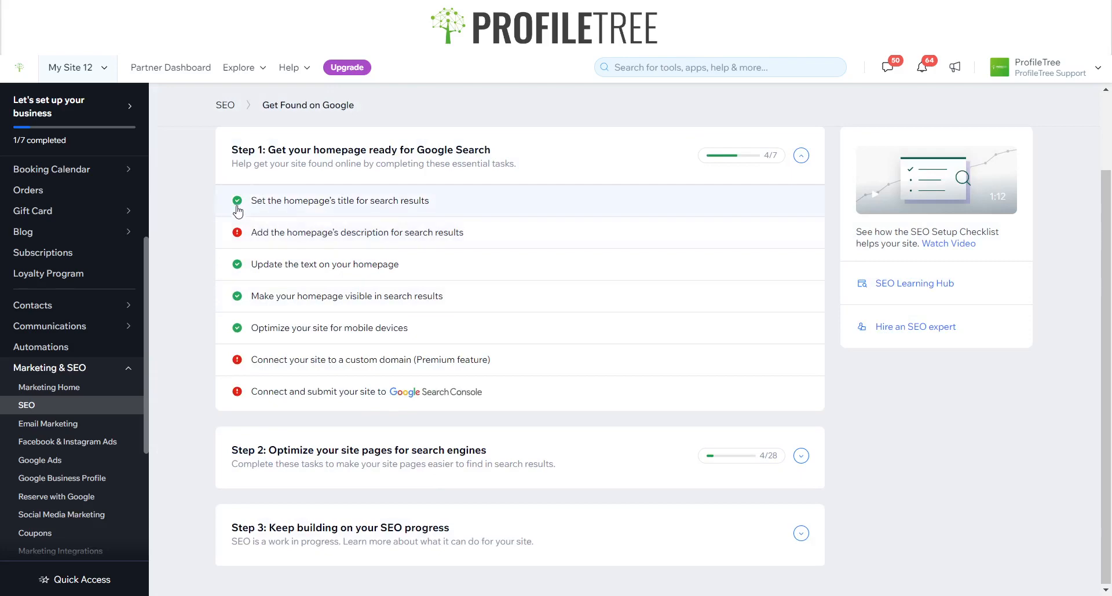
# Step: Write "Jack Banks is a Photography website" as the homepage's description for search results
pyautogui.click(239, 232)
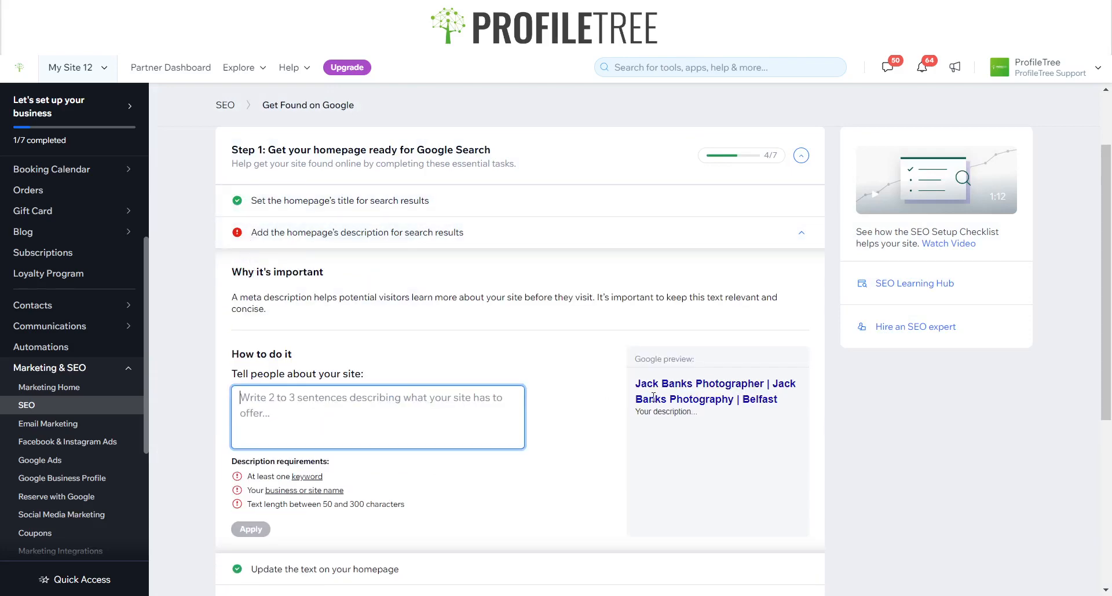
pyautogui.moveTo(699, 413); pyautogui.dragTo(647, 412)
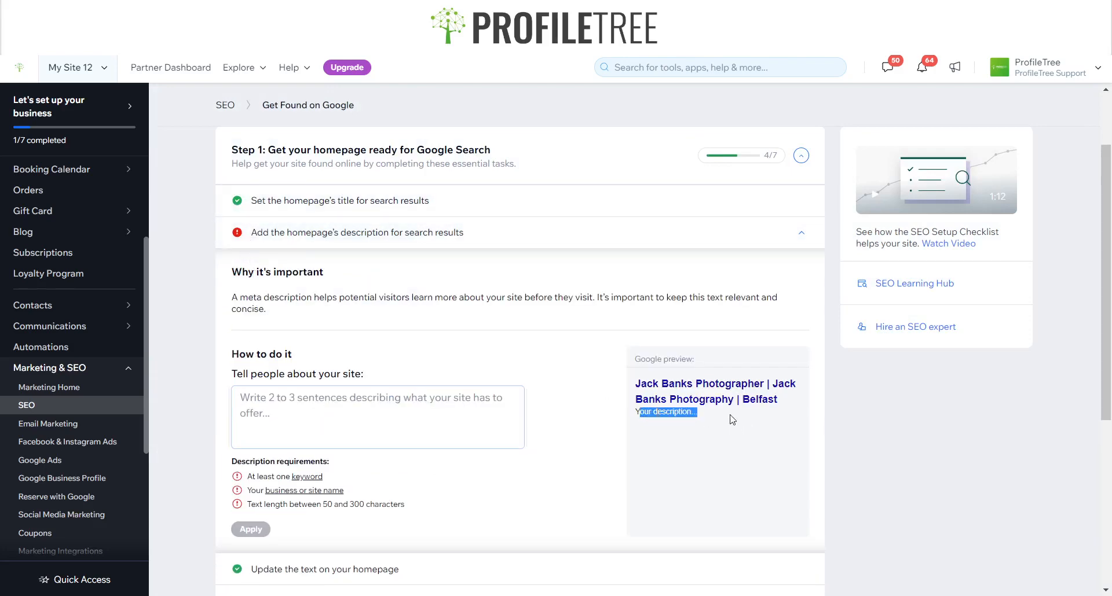
pyautogui.click(763, 413)
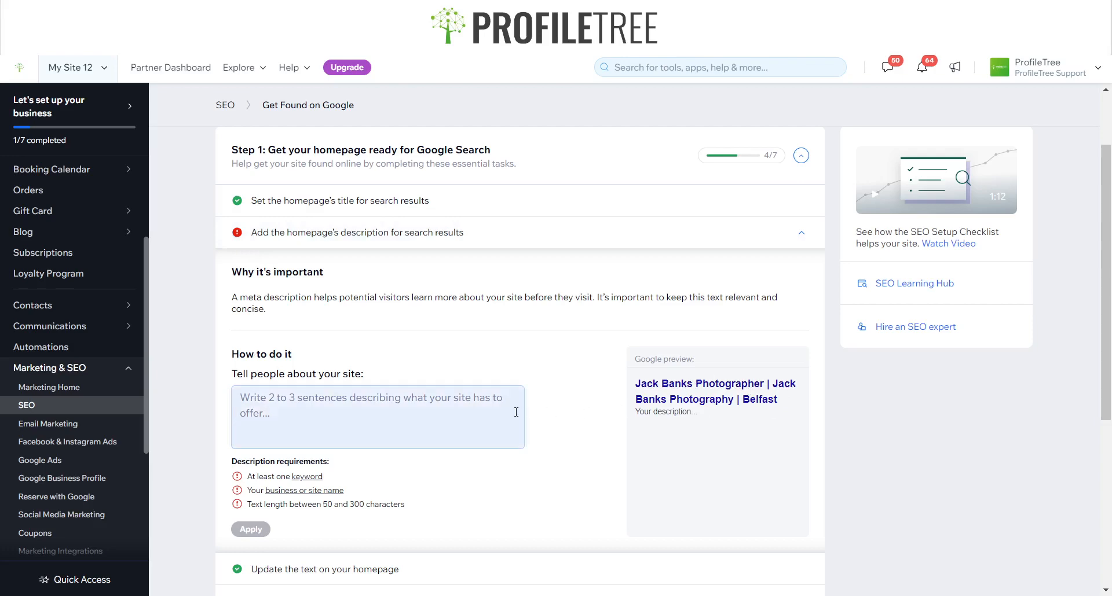
pyautogui.click(448, 425)
pyautogui.write('Jac')
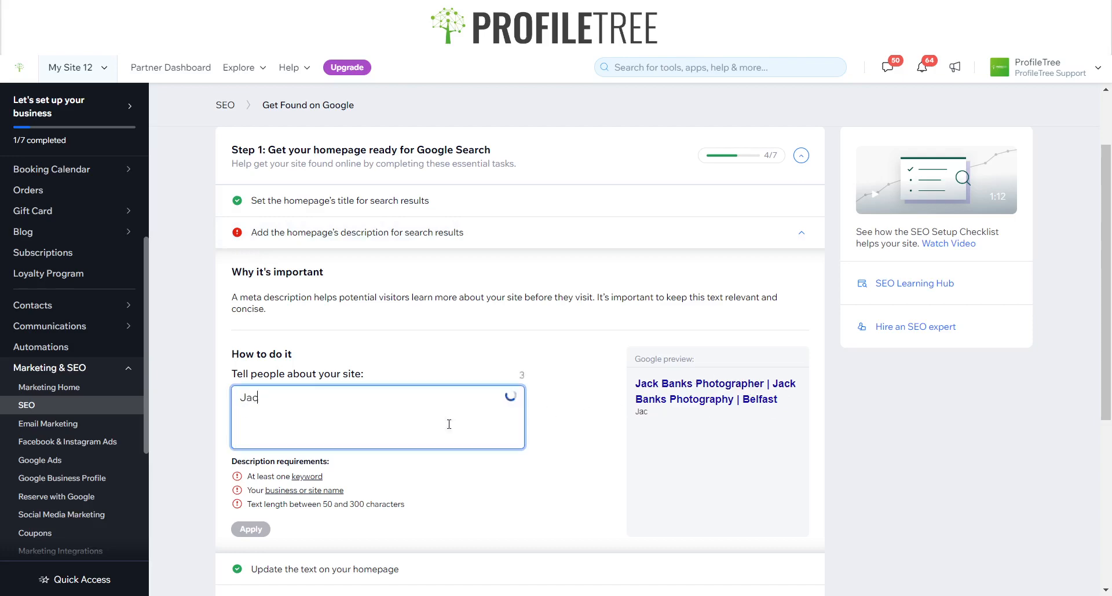
pyautogui.write('k Banks is a Photgraphy')
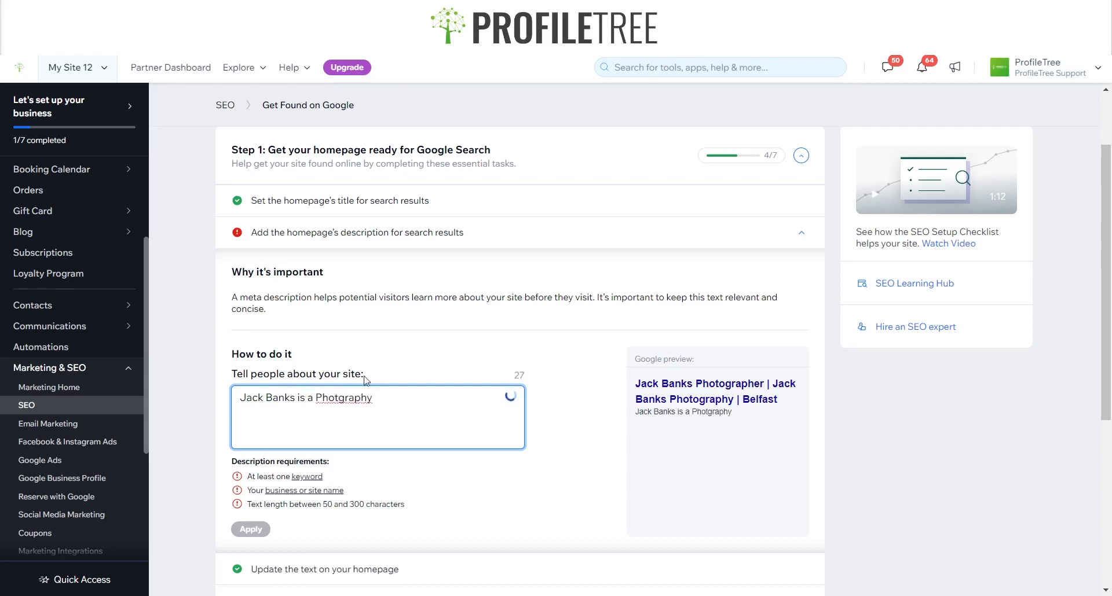
pyautogui.doubleClick(349, 396)
pyautogui.write('Photography website')
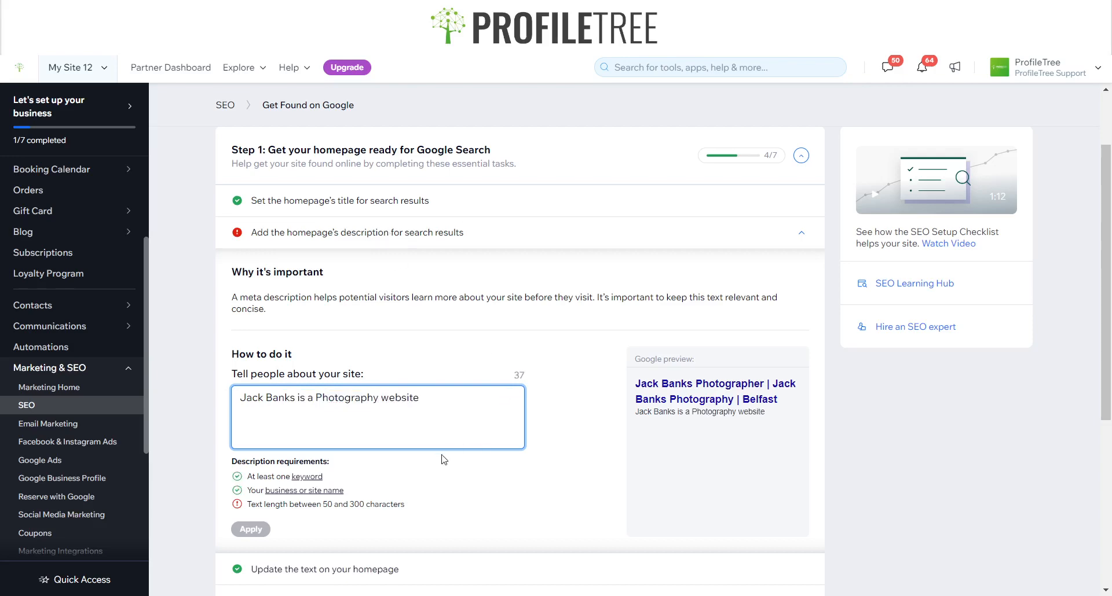
# Step: Extend the homepage description with ", Jack Banks Photography", correcting the misspelled last word
pyautogui.moveTo(321, 508); pyautogui.dragTo(369, 510)
pyautogui.click(515, 481)
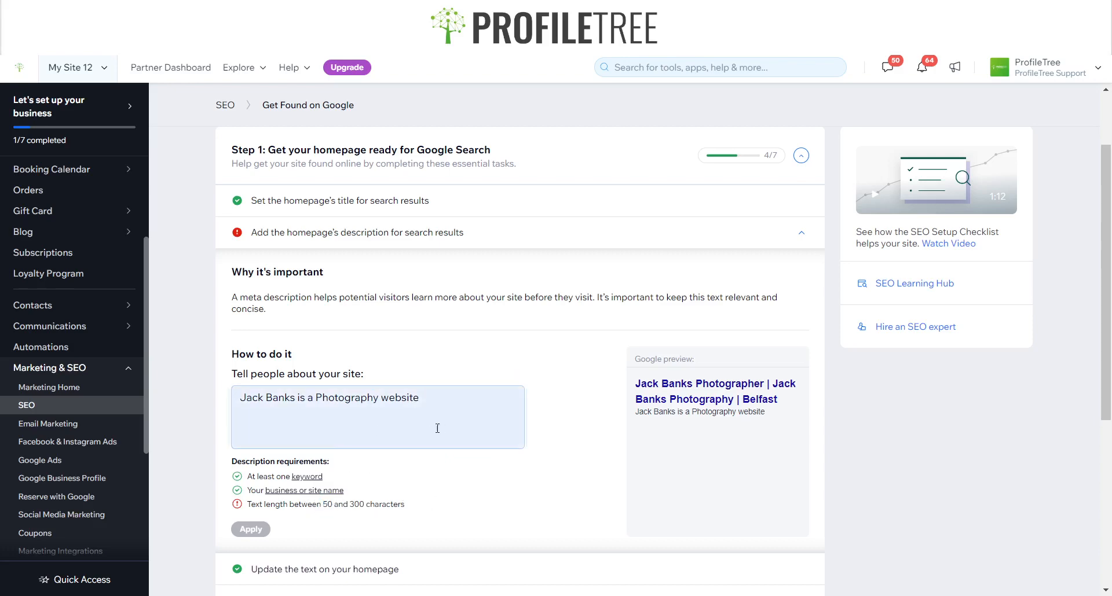
pyautogui.click(439, 408)
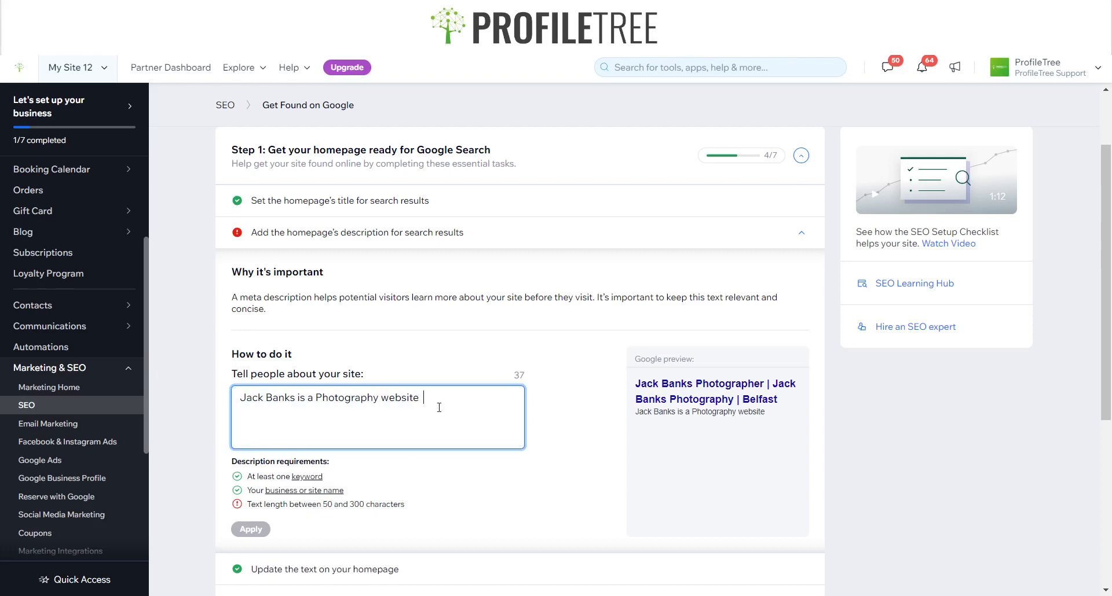
pyautogui.write('Jack Banks')
pyautogui.write(' Photgraph')
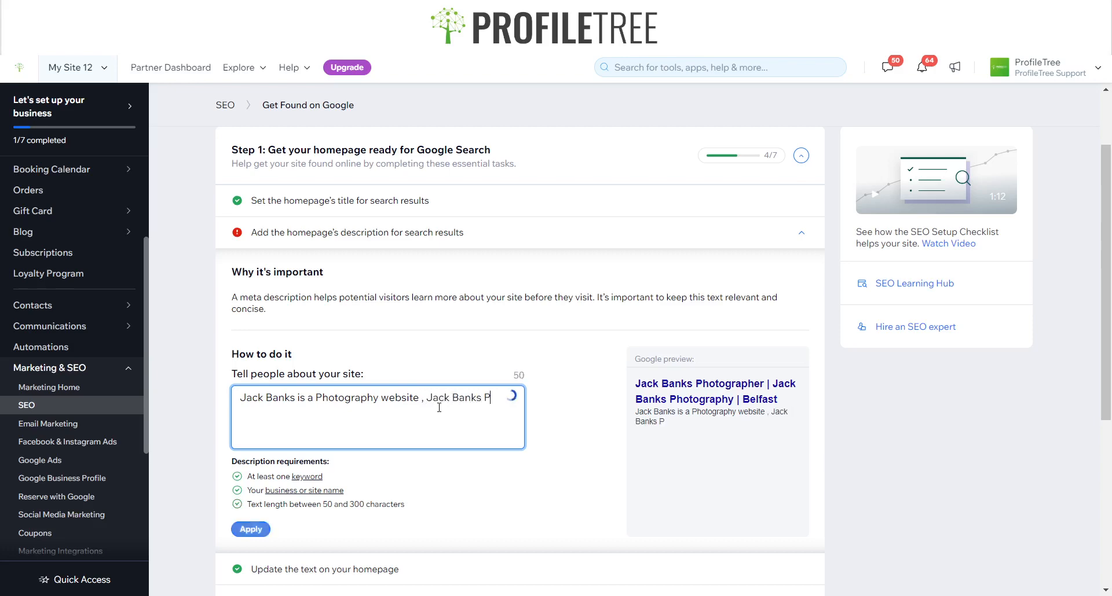
pyautogui.write('y')
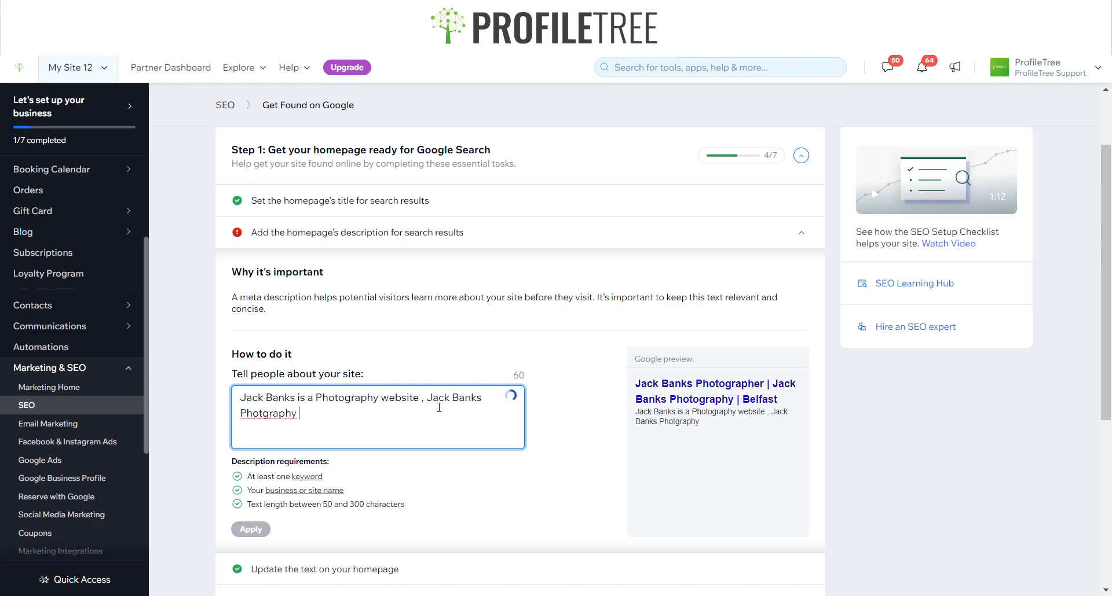
pyautogui.rightClick(278, 421)
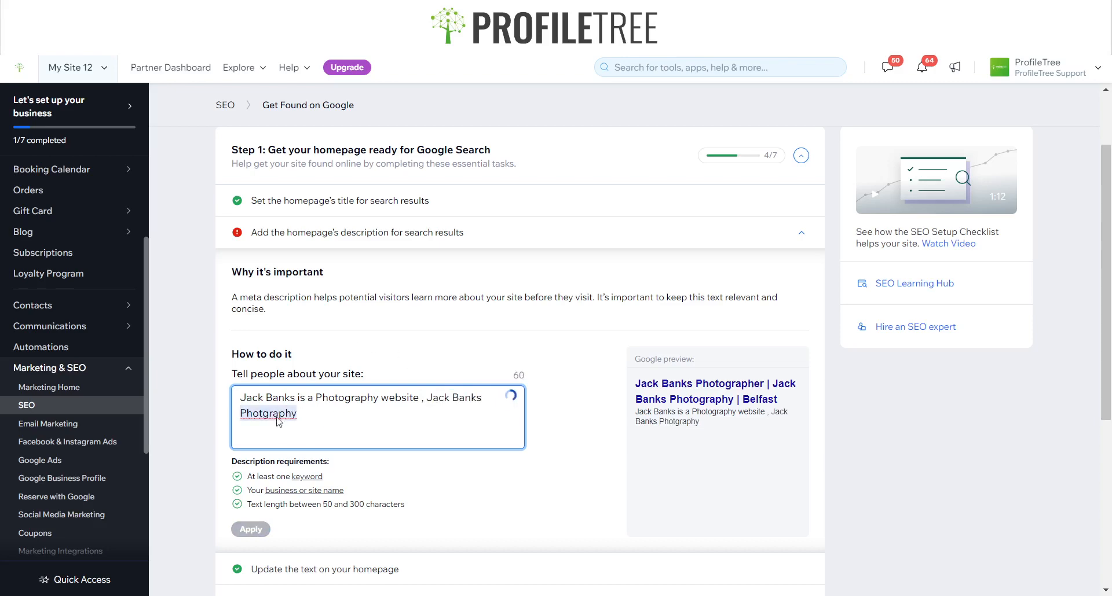
pyautogui.click(326, 245)
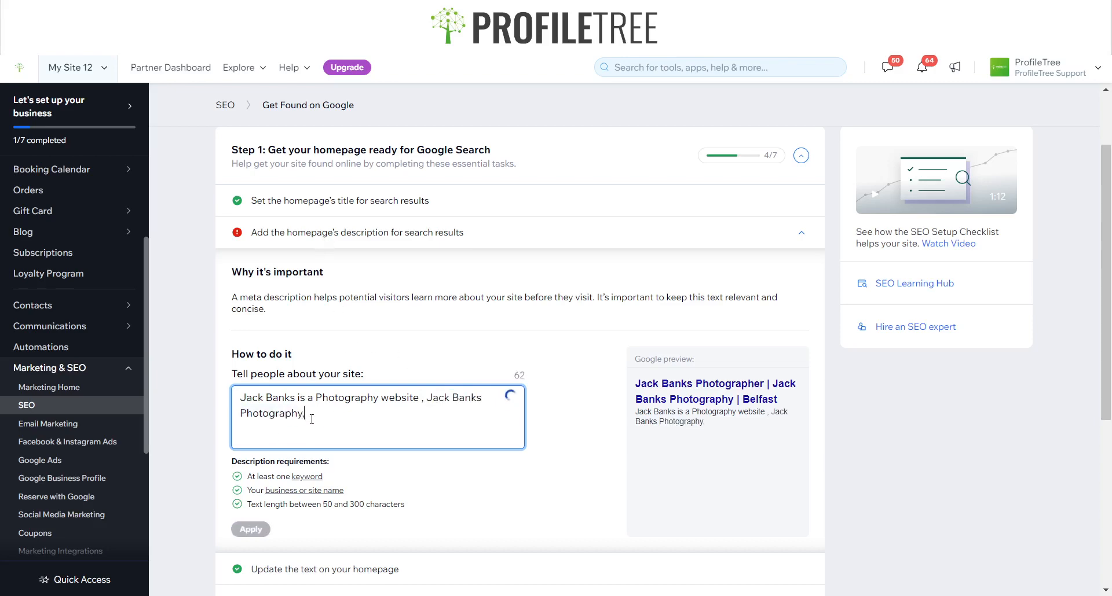
# Step: End the homepage description with "in Belfast" instead of a comma, apply it, and reopen the description task to check it
pyautogui.write('in Belfast')
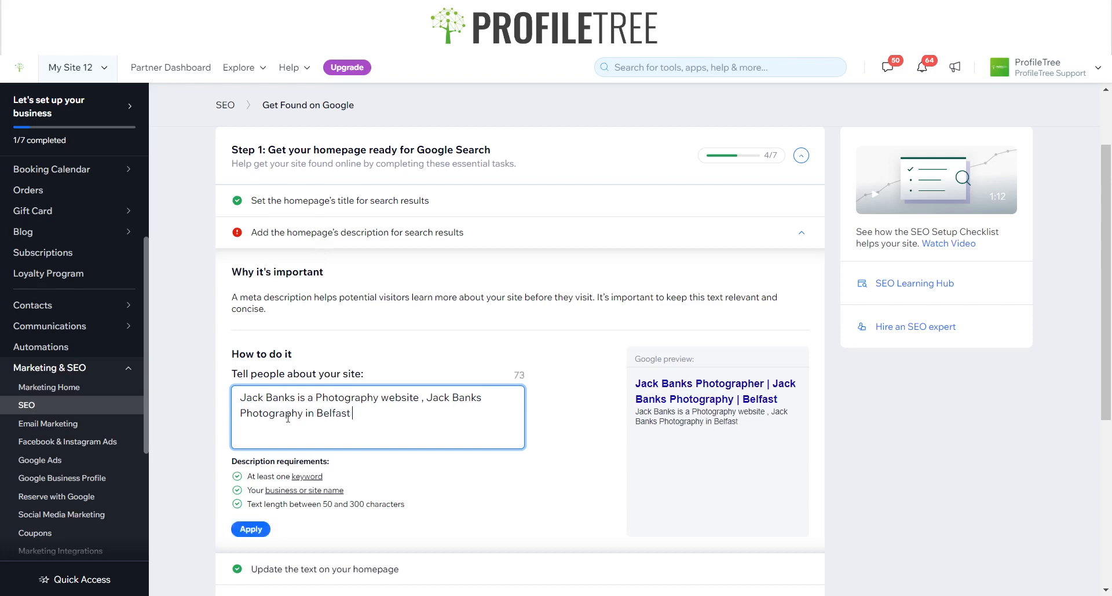
pyautogui.tripleClick(329, 415)
pyautogui.click(345, 418)
pyautogui.click(255, 532)
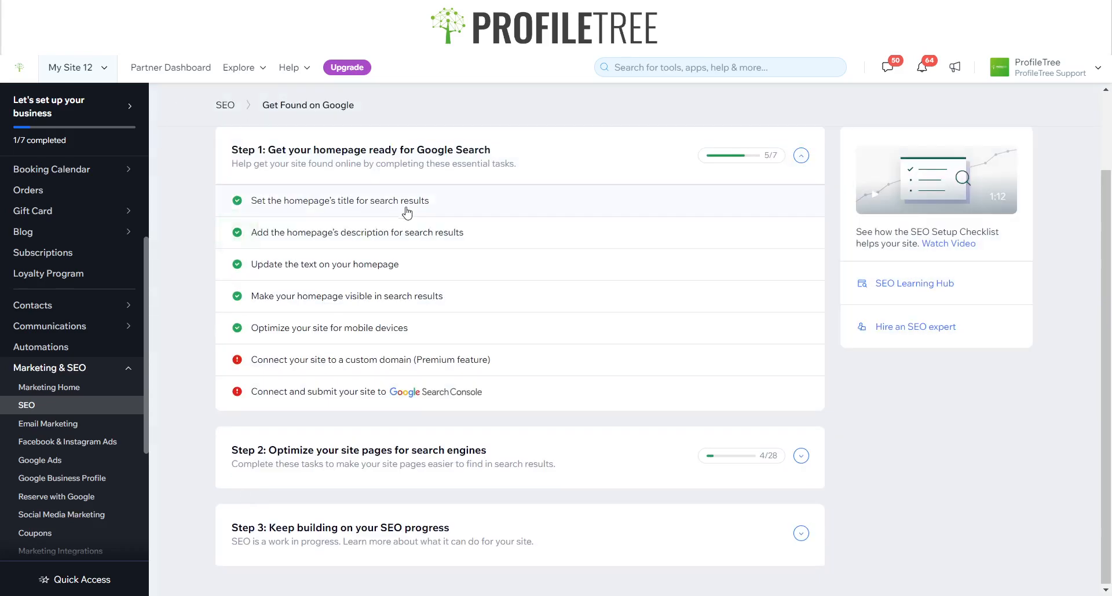
pyautogui.click(405, 234)
pyautogui.scroll(-1, 295, 328)
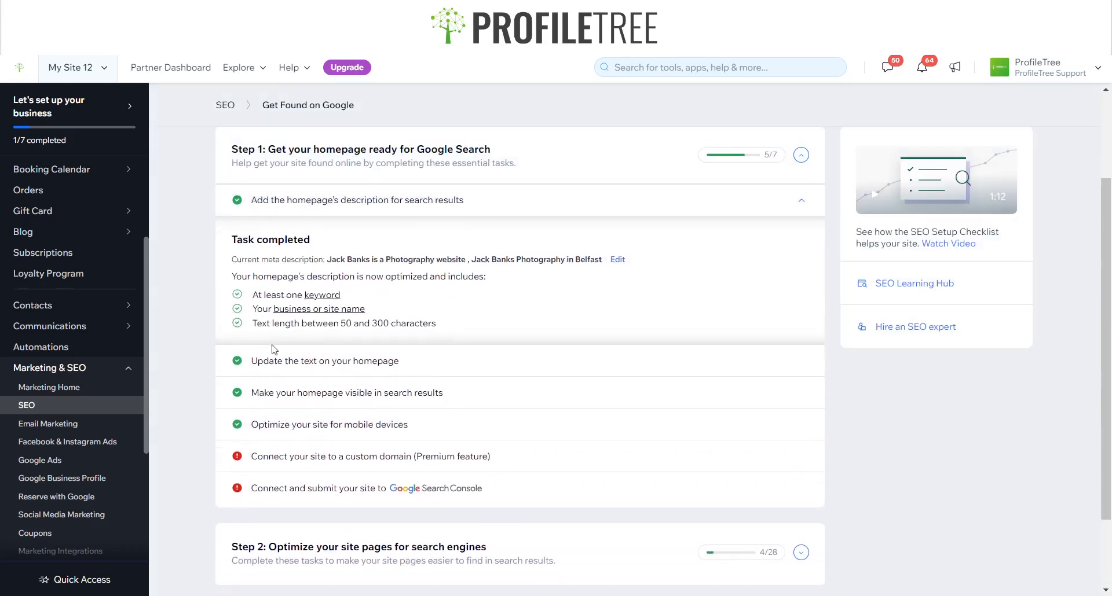